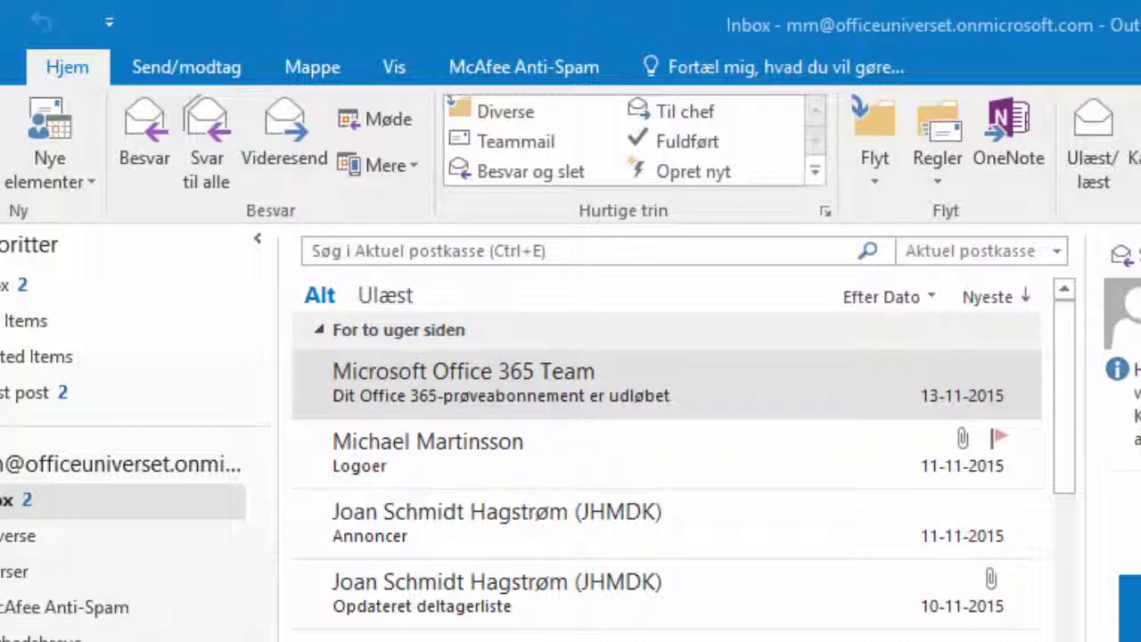
Start a new quick step and replace its default name with 'Flyt til kurser'.
click(695, 172)
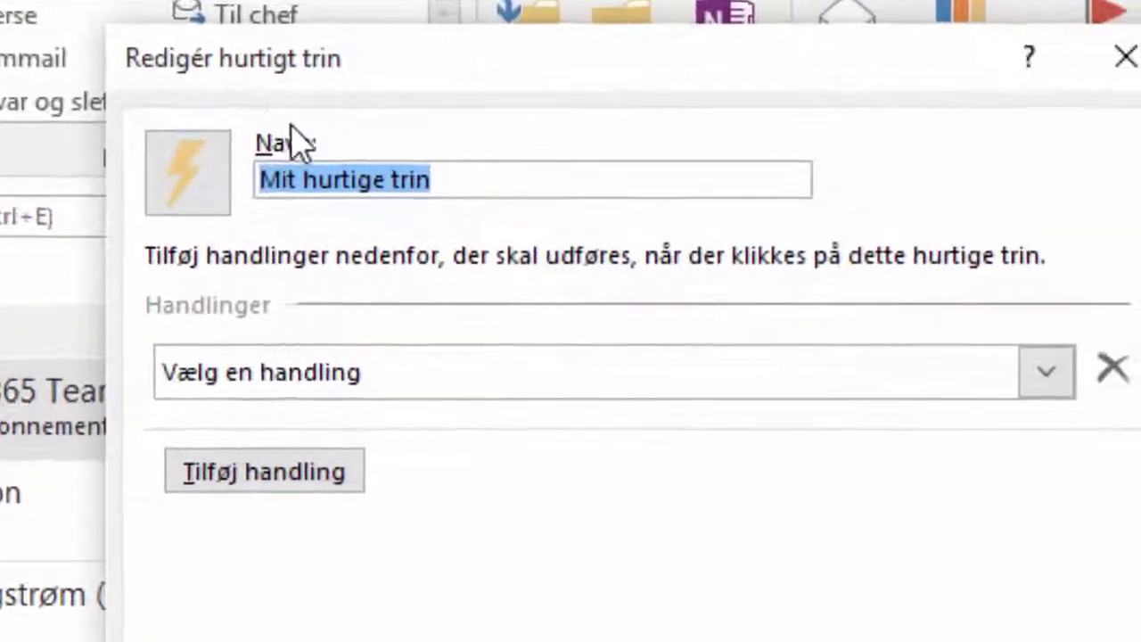
drag(691, 209, 552, 202)
drag(220, 160, 146, 148)
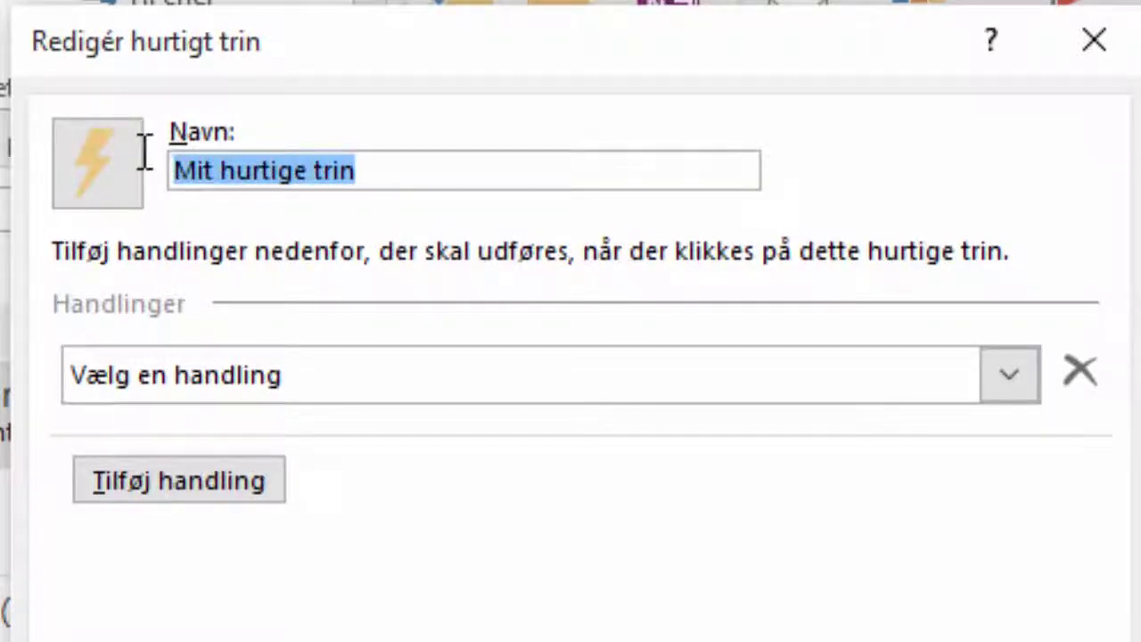
text(Flyt )
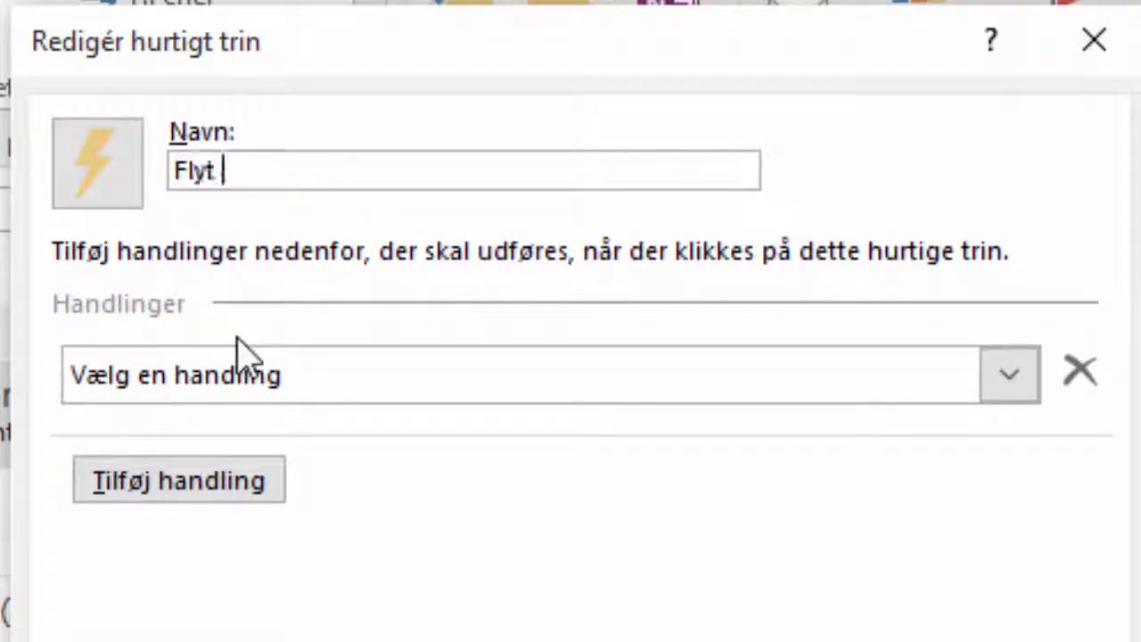
text(til ku)
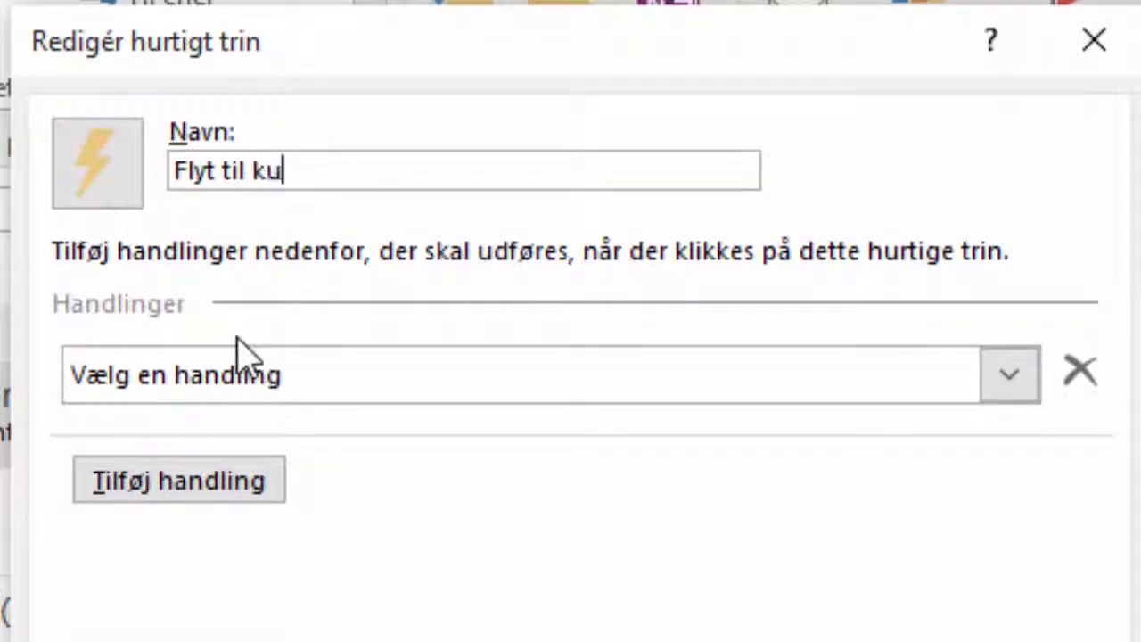
text(rser)
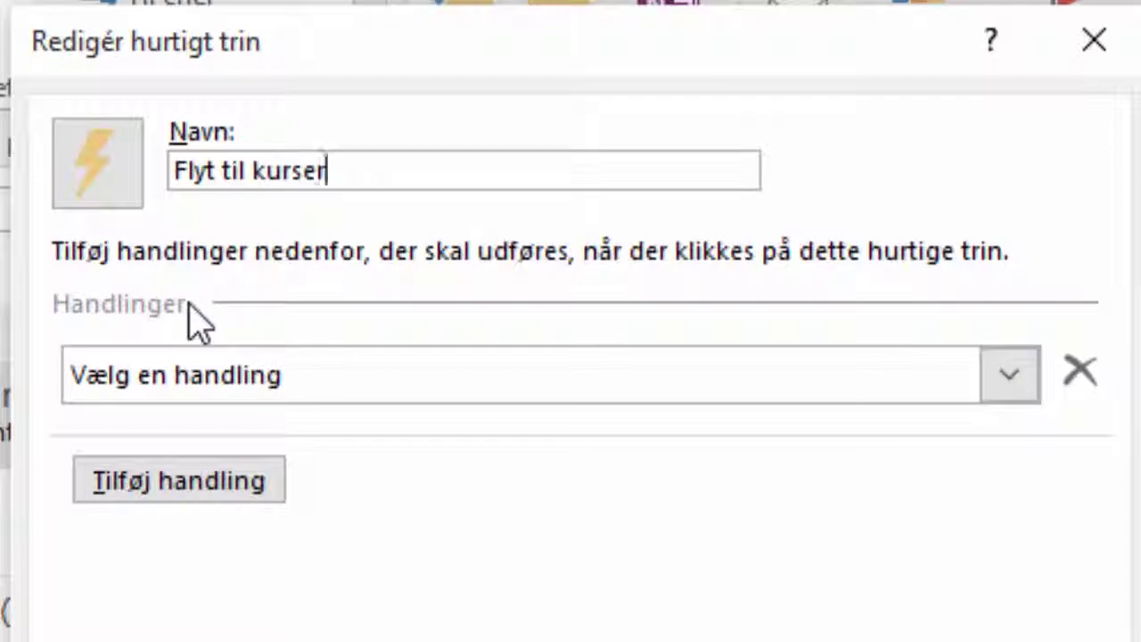
Give the quick step the folder-with-arrow icon.
click(101, 166)
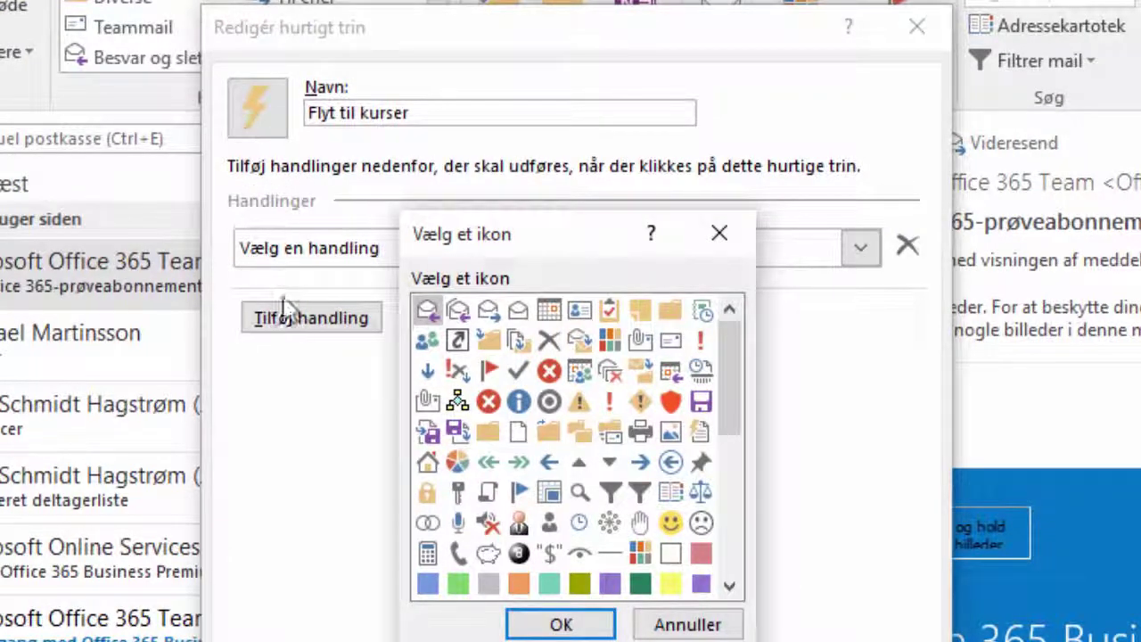
click(493, 346)
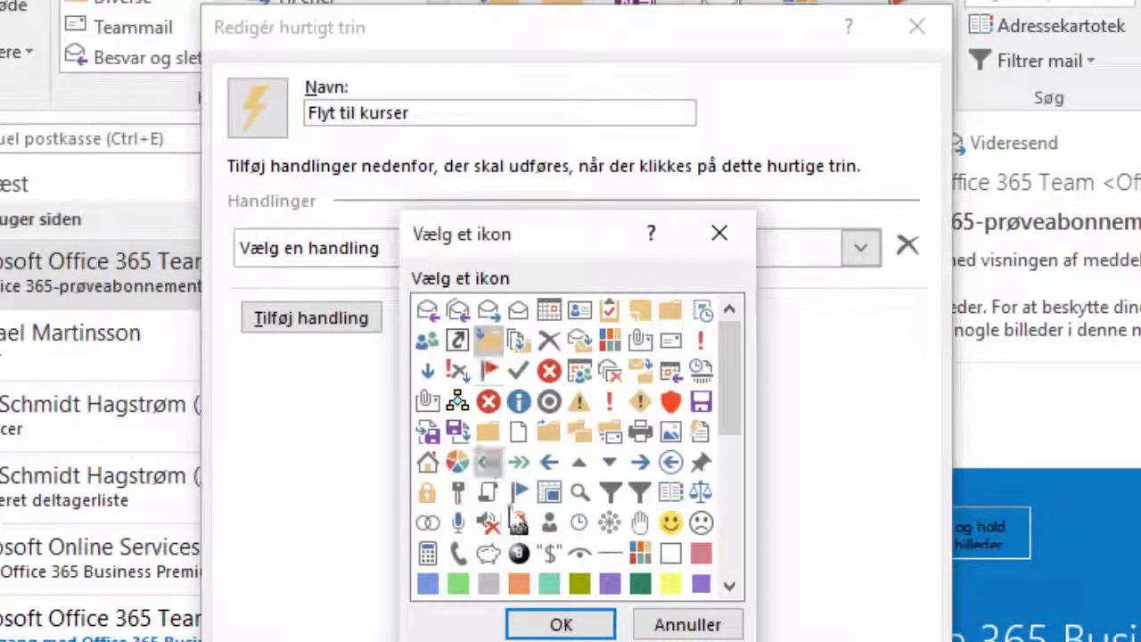
click(562, 624)
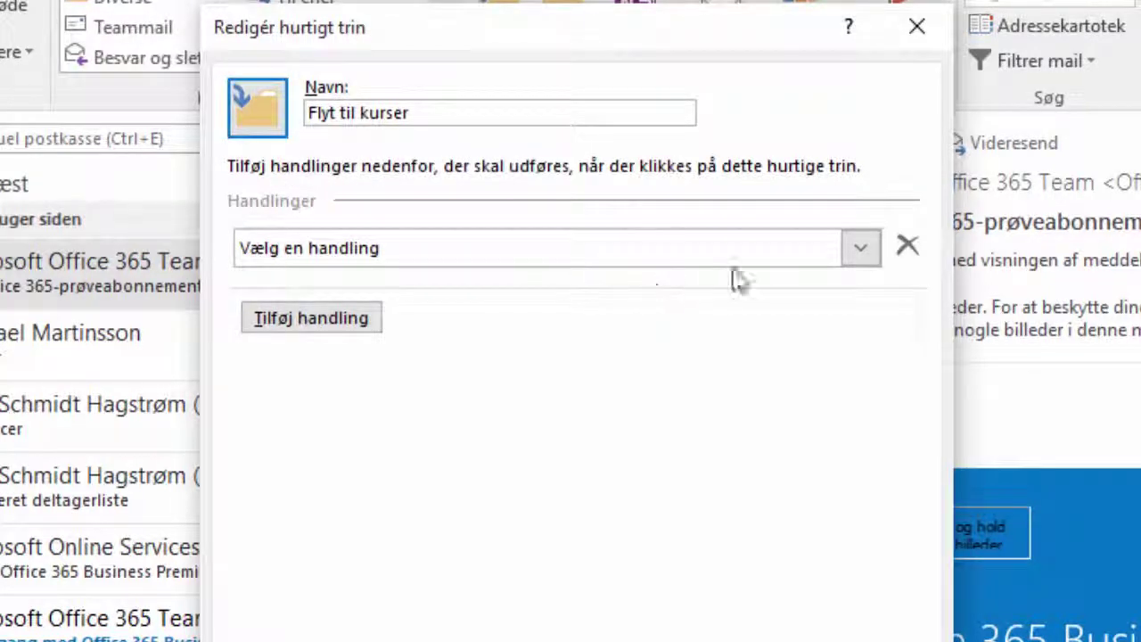
click(860, 248)
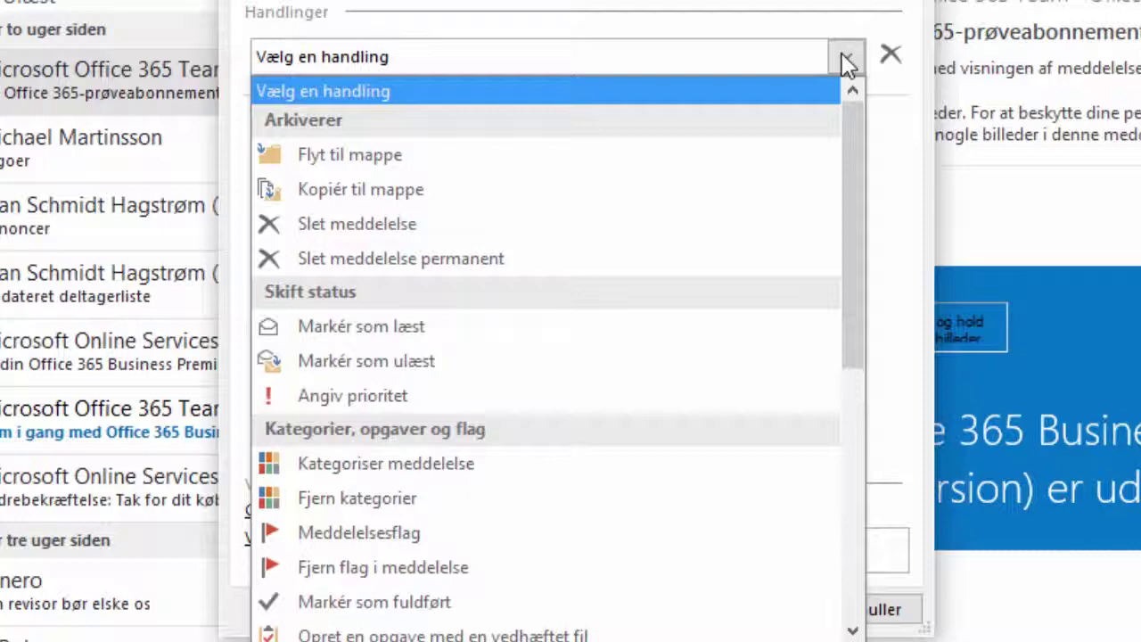
Set the first action to Flyt til mappe with Kurser as the destination folder.
mouse_move(851, 129)
mouse_down()
mouse_move(880, 249)
mouse_move(869, 395)
mouse_move(829, 117)
mouse_up()
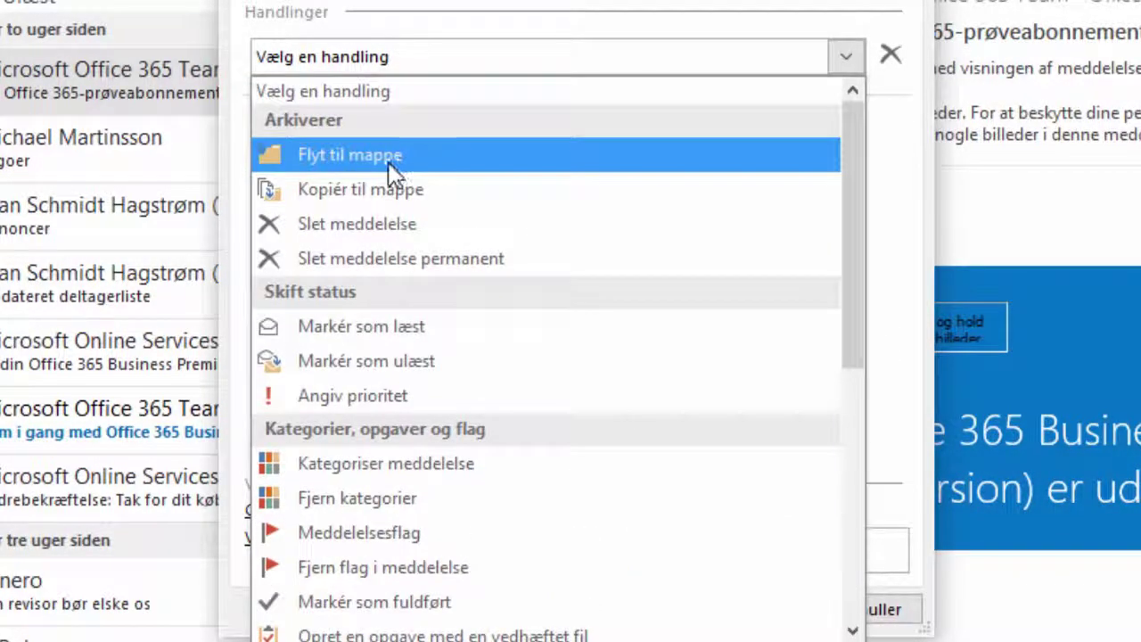
click(389, 164)
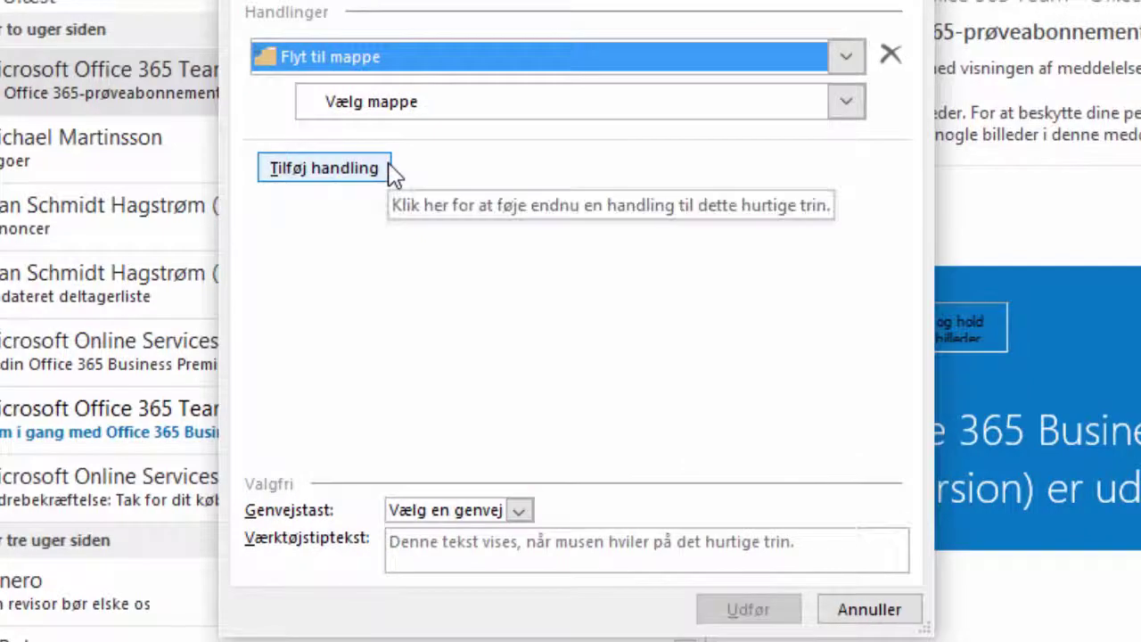
click(466, 109)
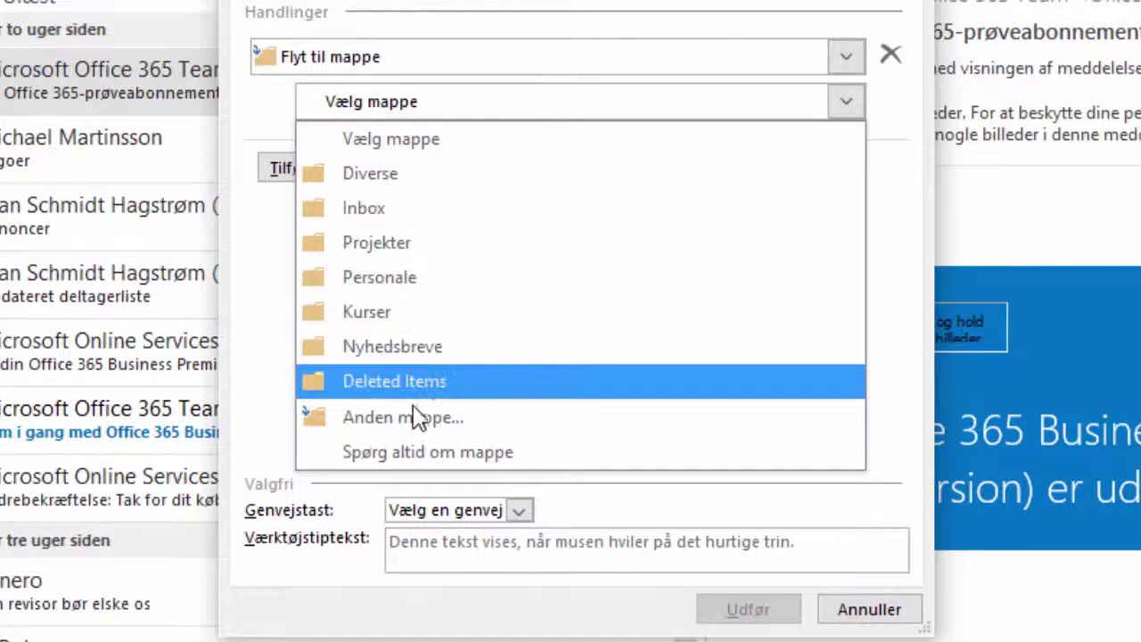
click(417, 311)
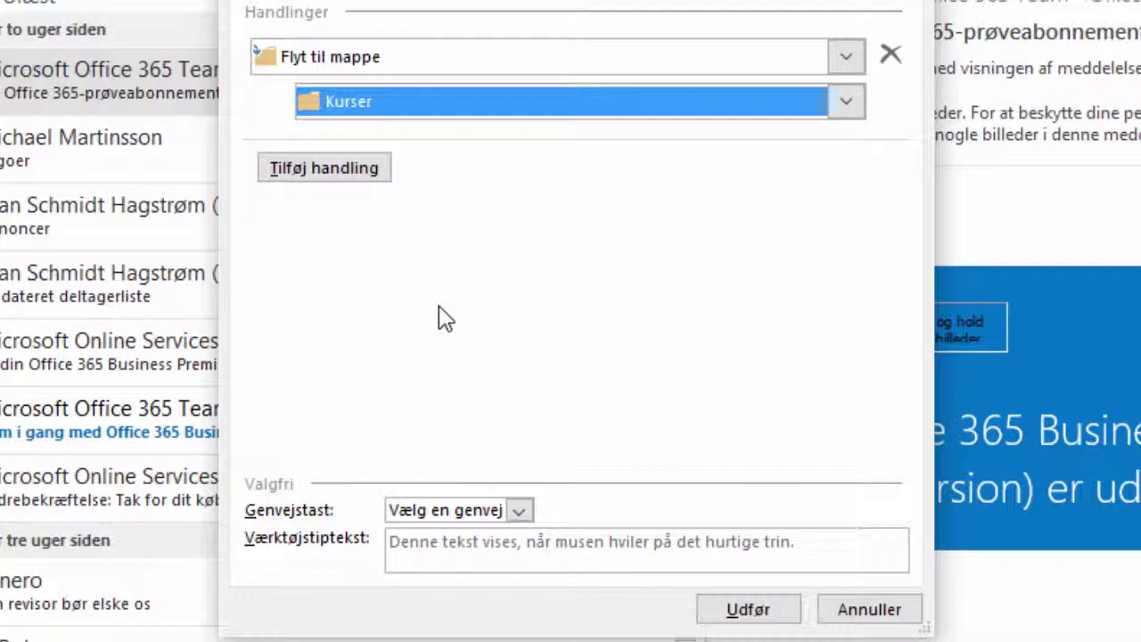
Add a second Markér som læst action and save the quick step.
click(365, 178)
click(395, 184)
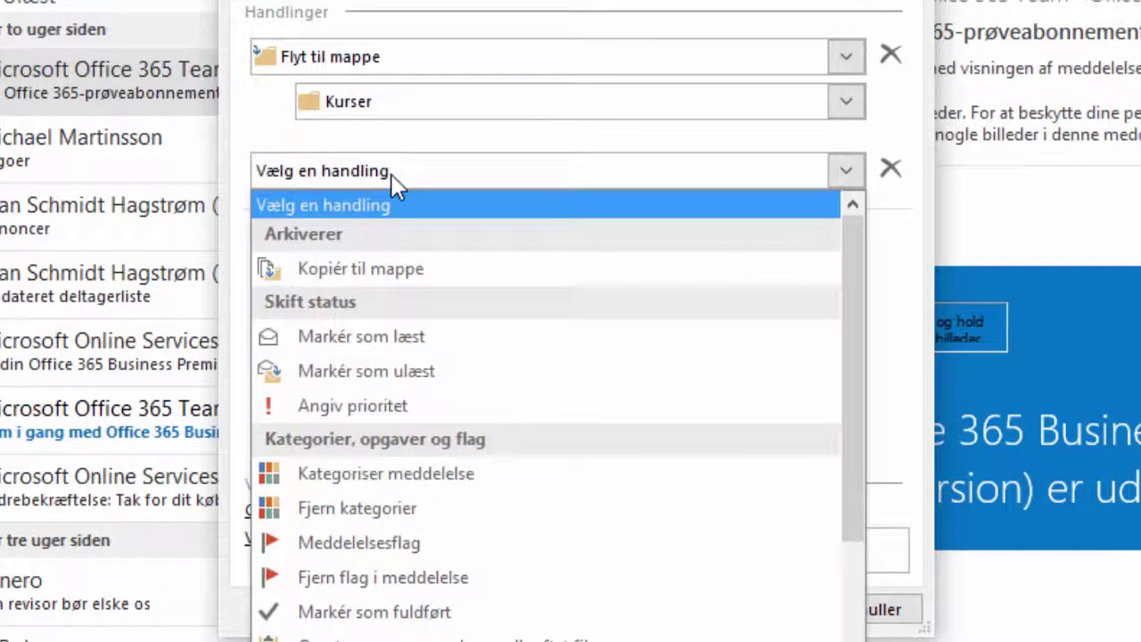
click(386, 337)
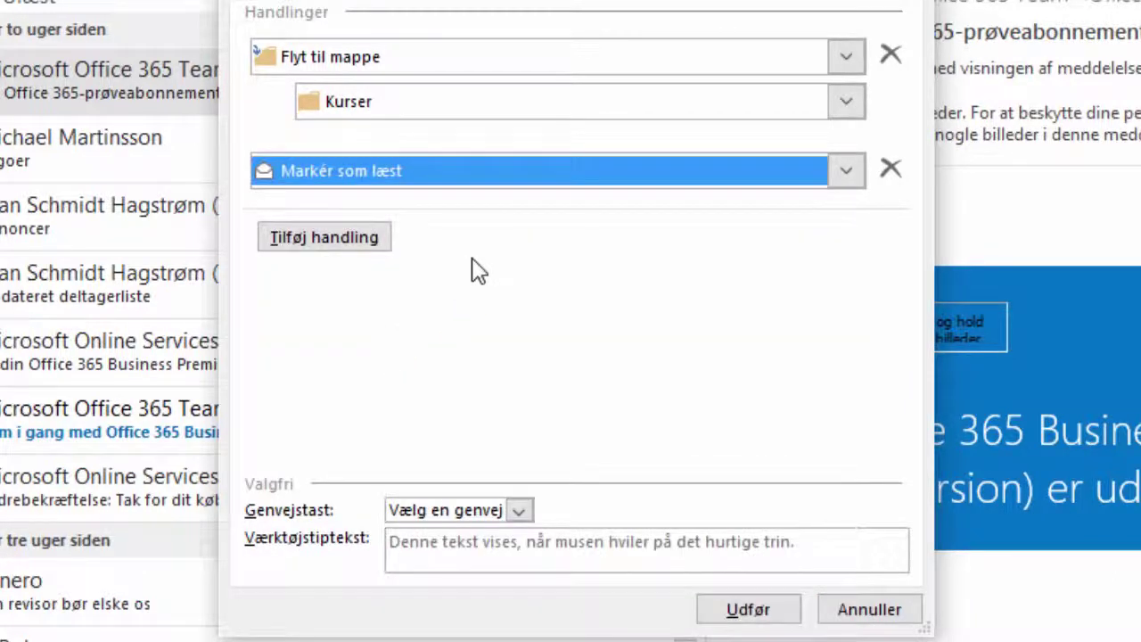
click(742, 608)
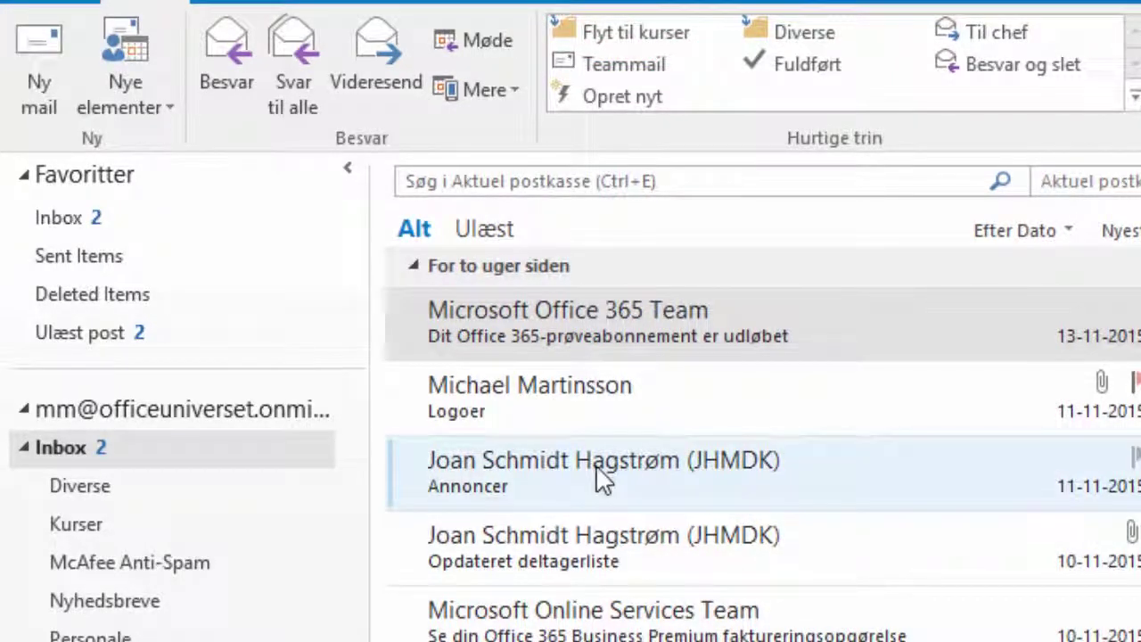
Select the Annoncer message, mark it unread, and run Flyt til kurser on it.
click(597, 471)
click(398, 472)
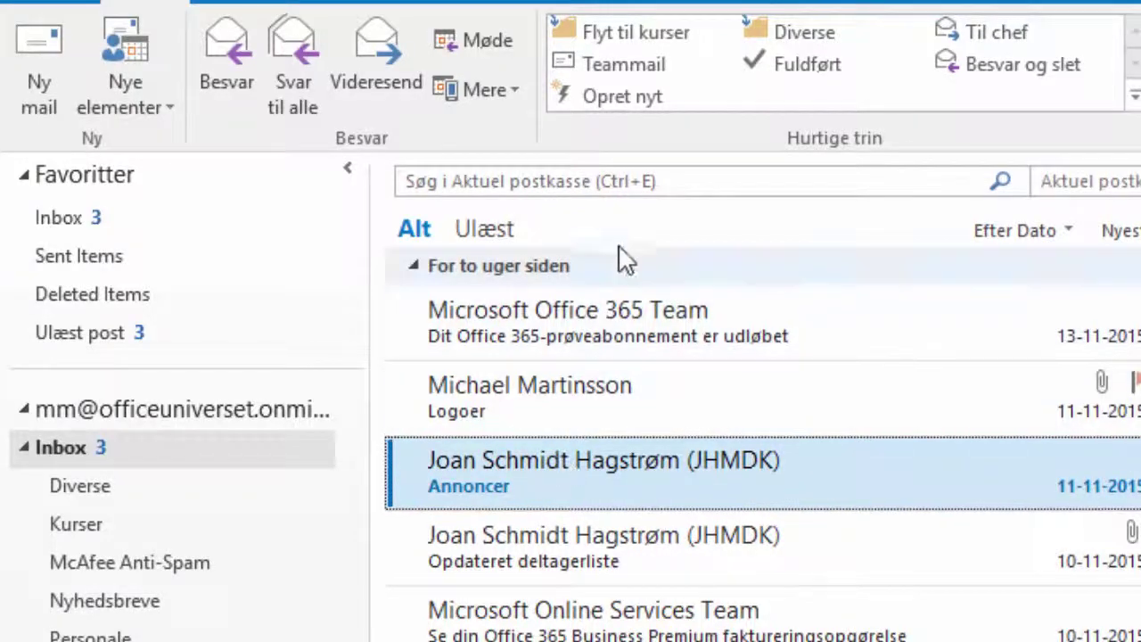
click(662, 40)
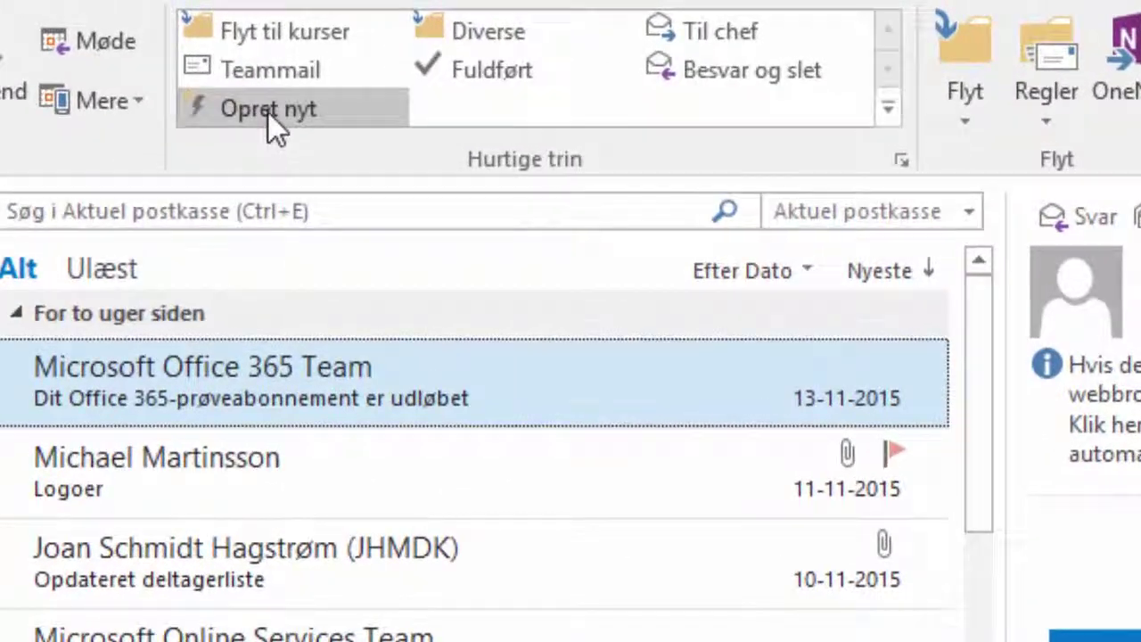
Create another quick step named 'Bestilling' with an envelope icon.
click(267, 112)
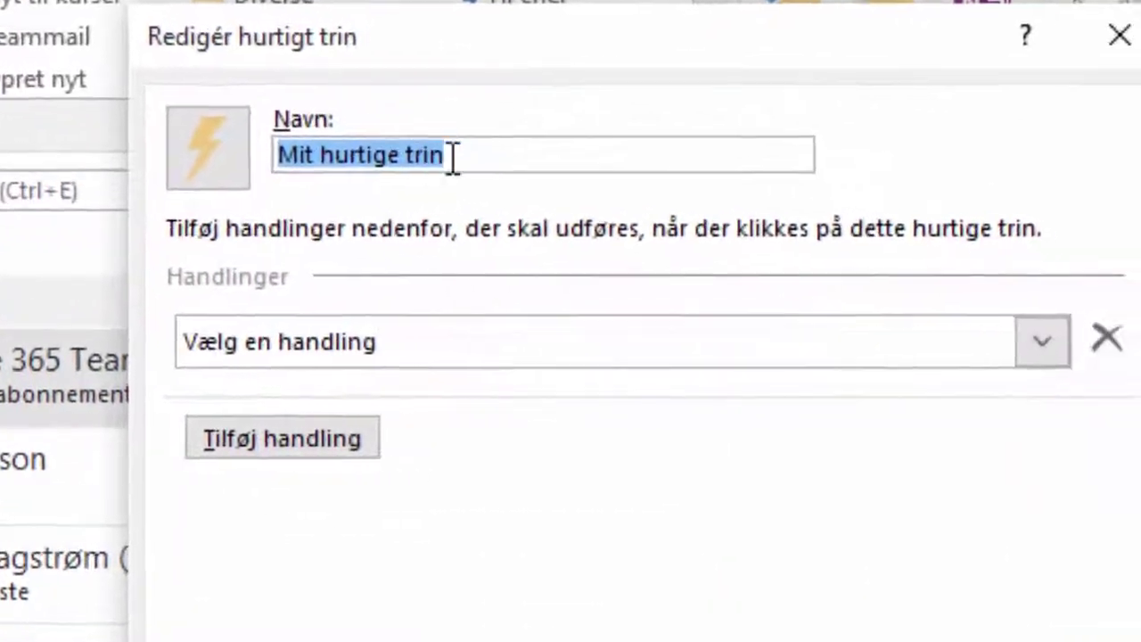
text(Besti)
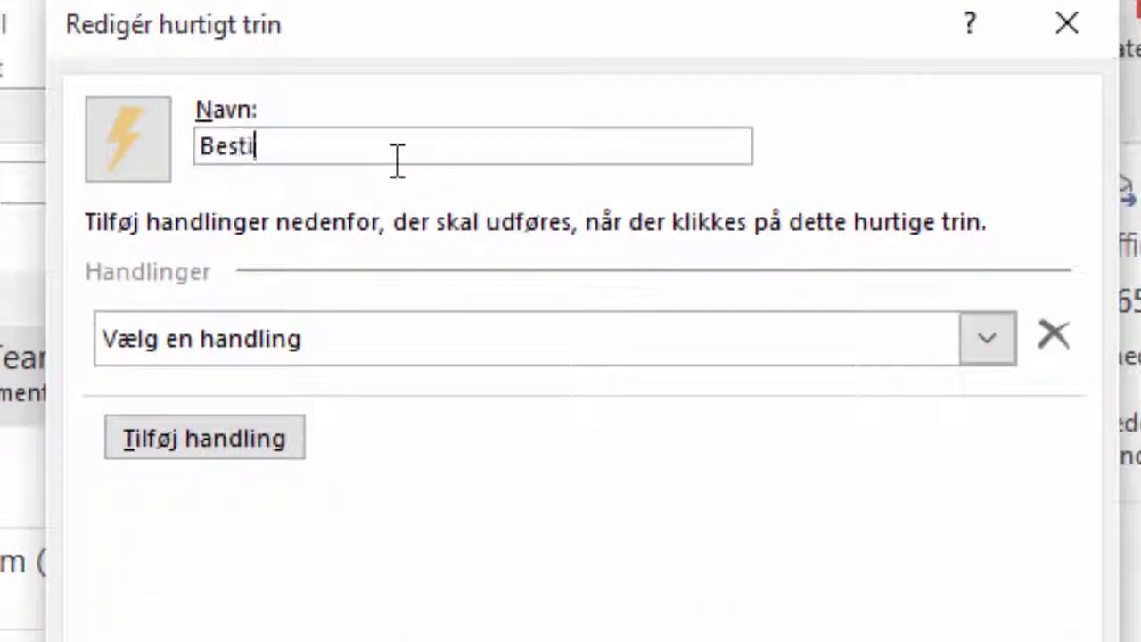
text(lling)
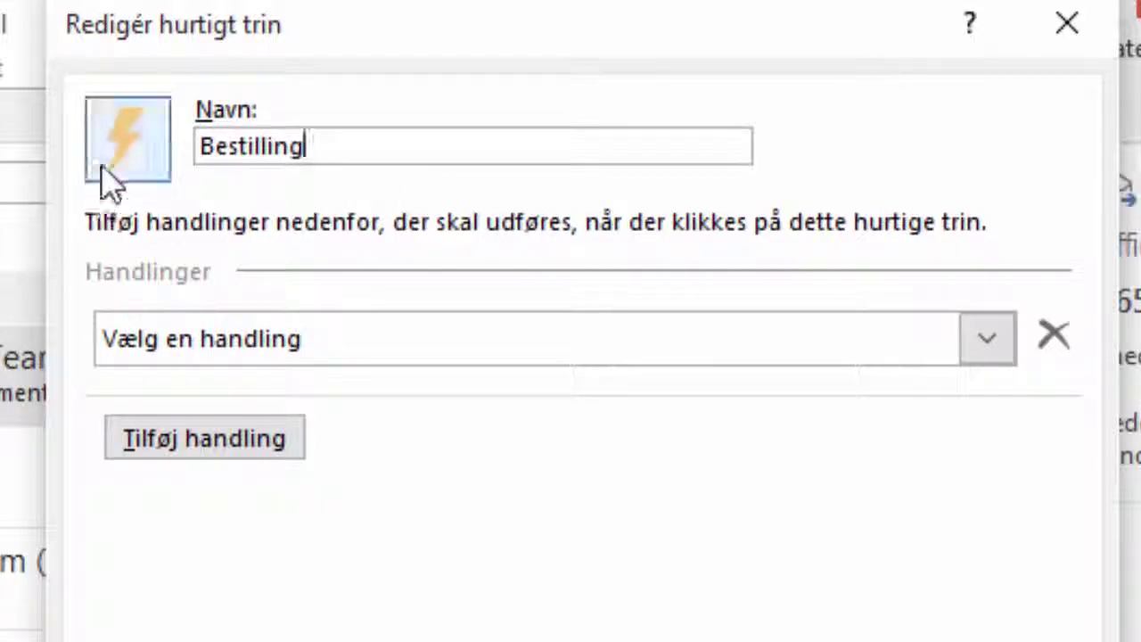
click(122, 161)
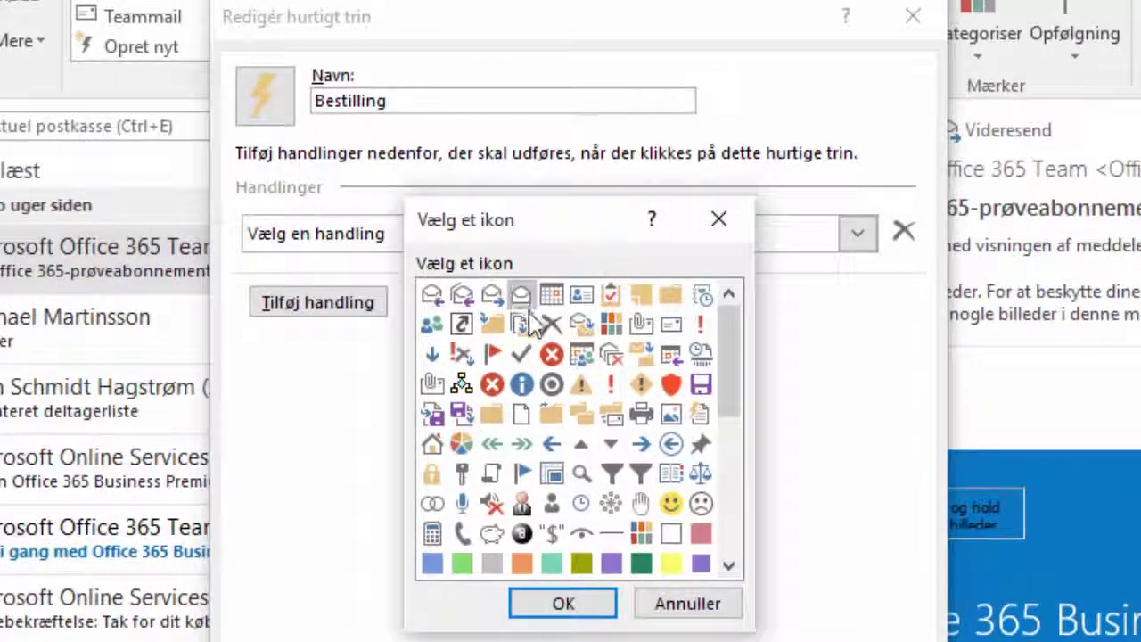
click(522, 296)
click(565, 604)
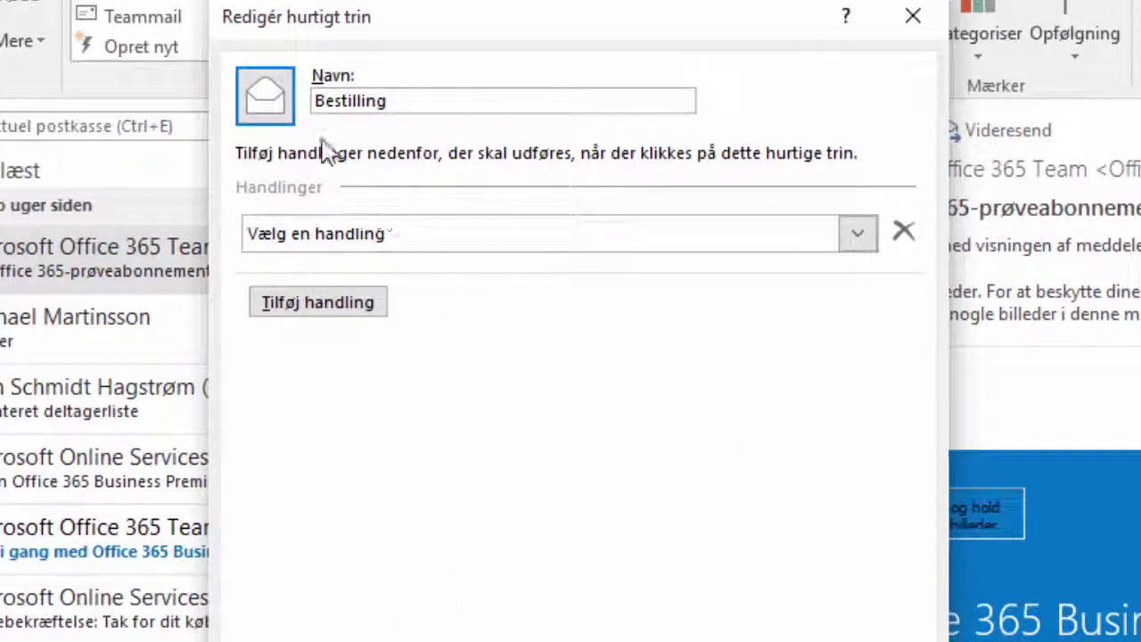
Set the quick step's action to Ny meddelelse.
click(435, 246)
scroll(438, 334, down, 1)
scroll(458, 395, down, 4)
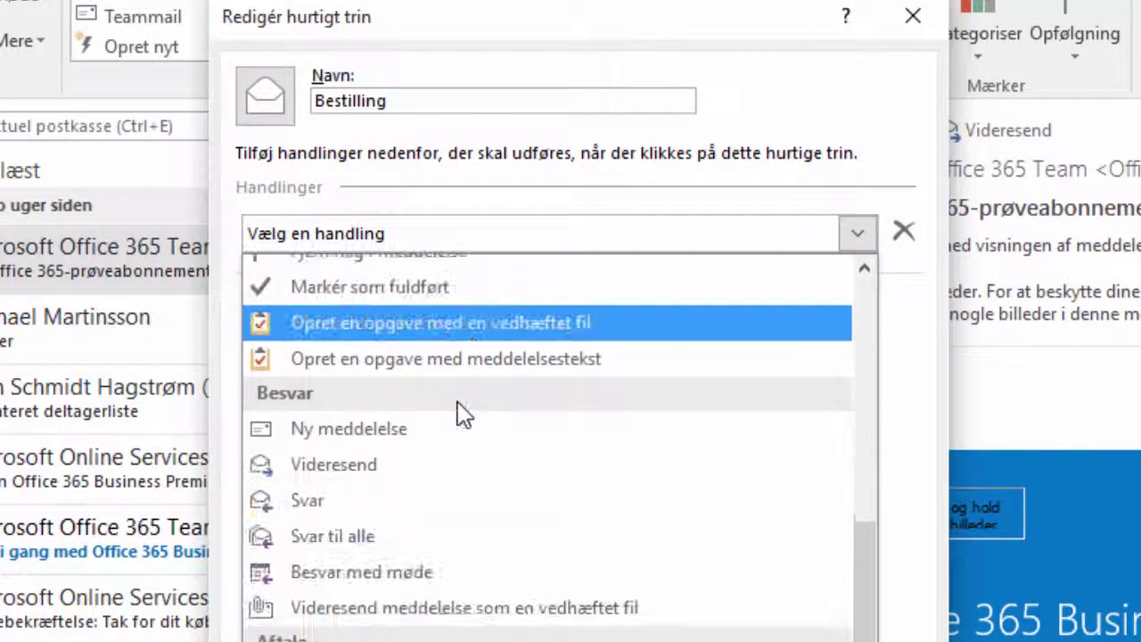
click(428, 431)
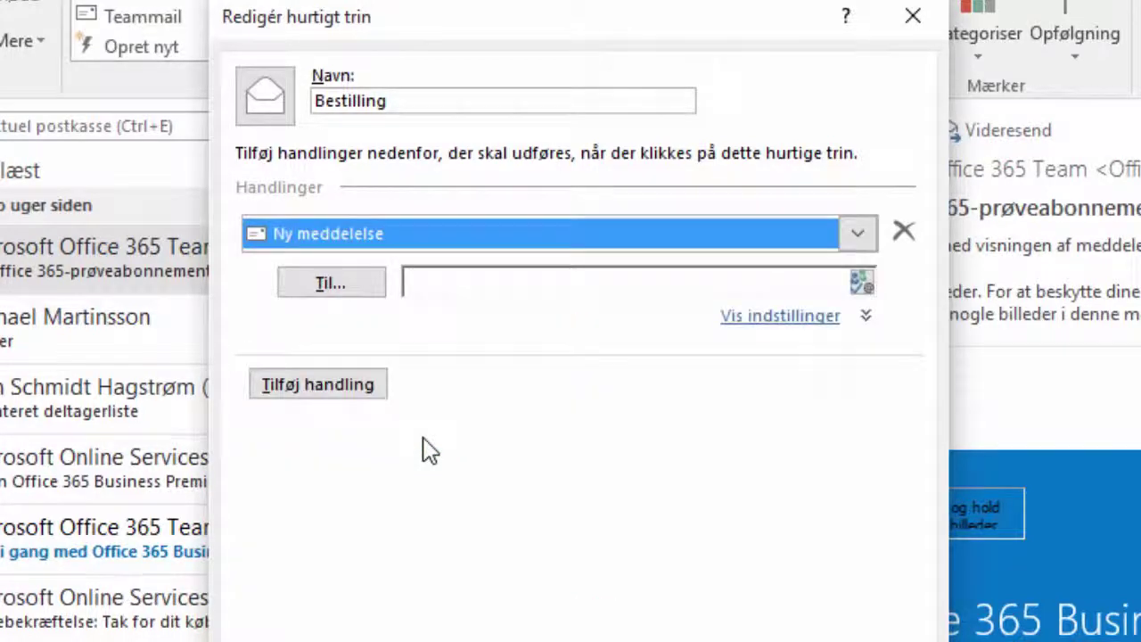
Address the message to the print shop contact from the Contacts address book.
click(356, 283)
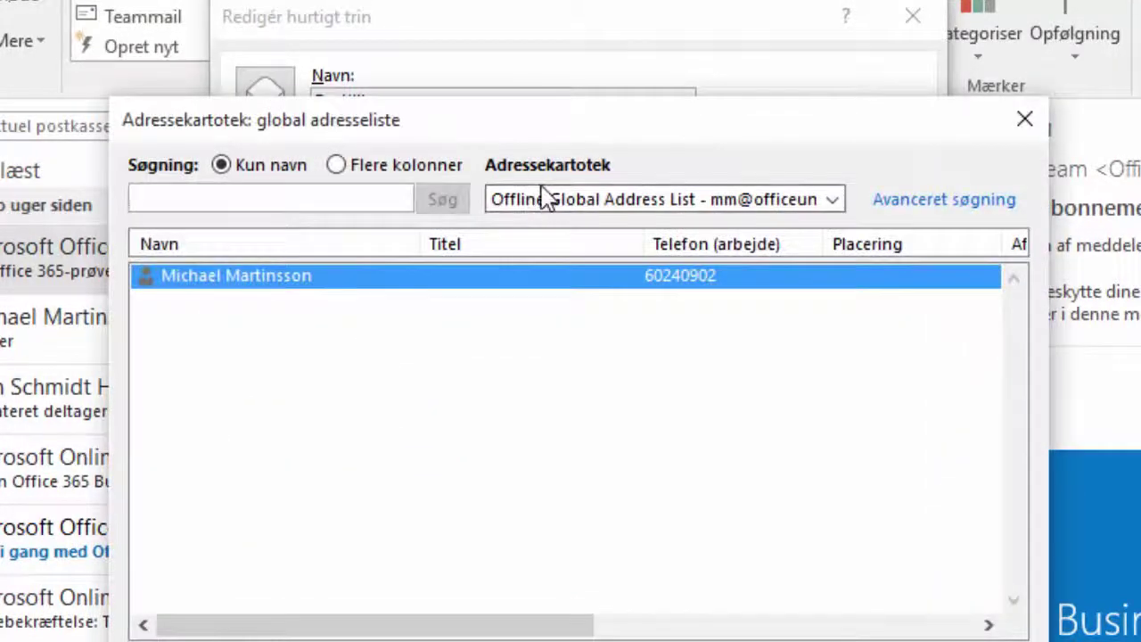
click(541, 193)
click(524, 244)
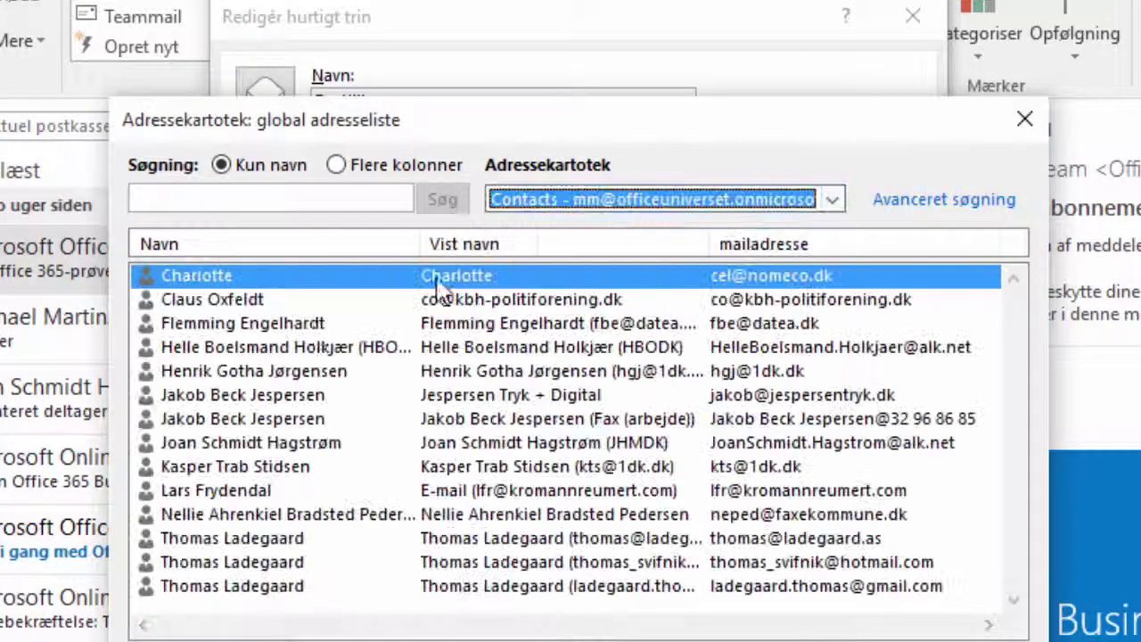
click(219, 395)
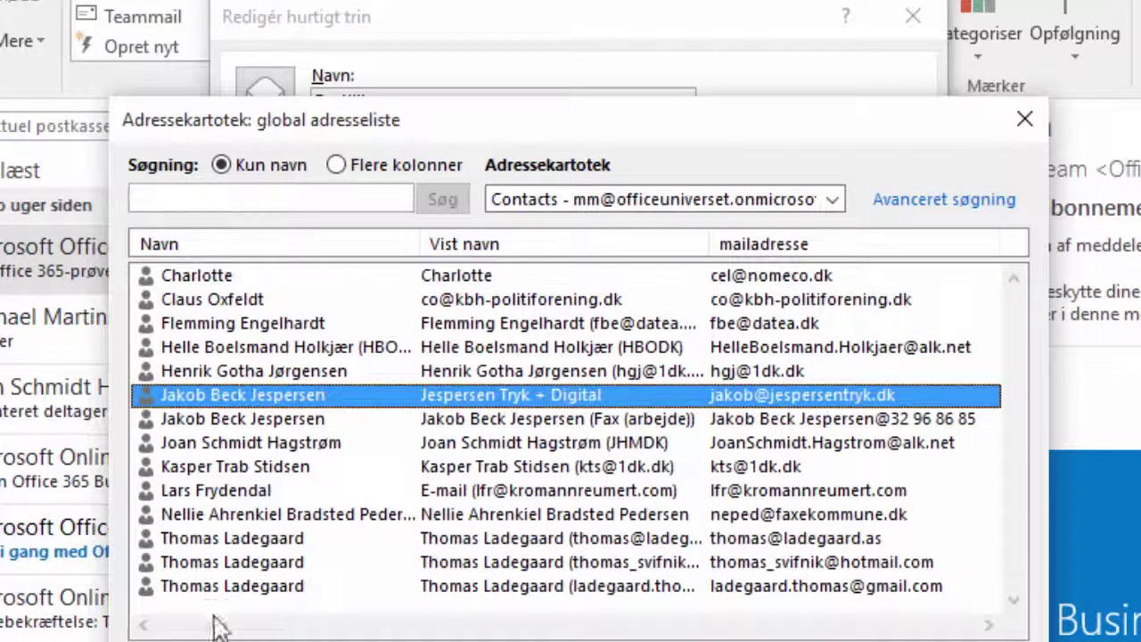
key(Return)
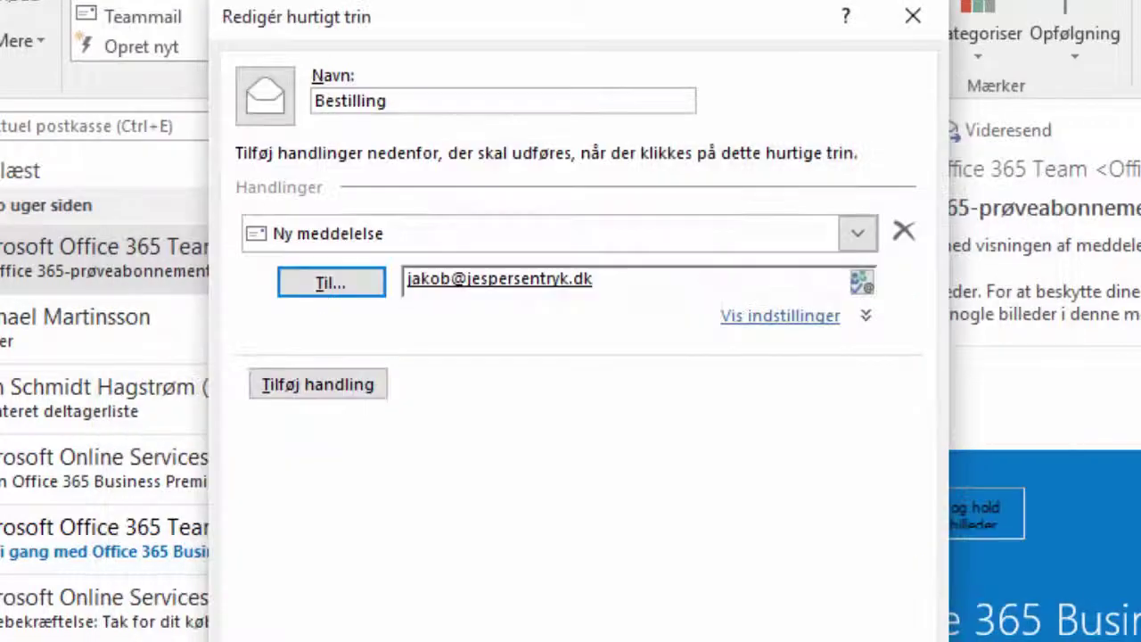
click(771, 323)
Set subject 'Bestilling af materialer' and fill the body with a greeting plus the pasted order text.
click(390, 369)
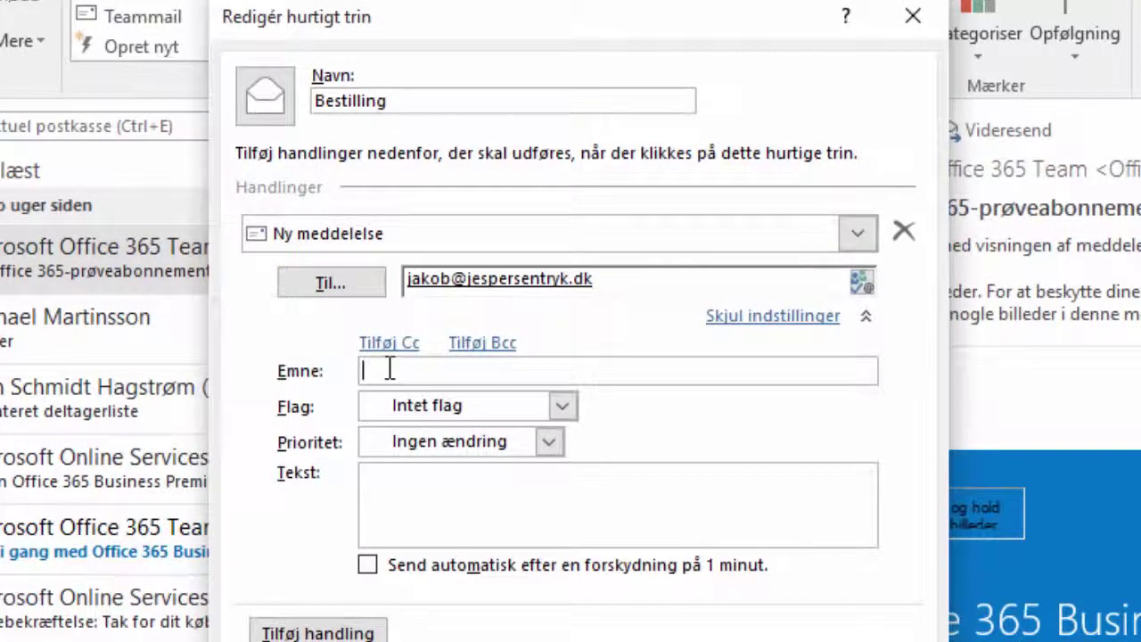
text(Bestill)
text(ing af materia)
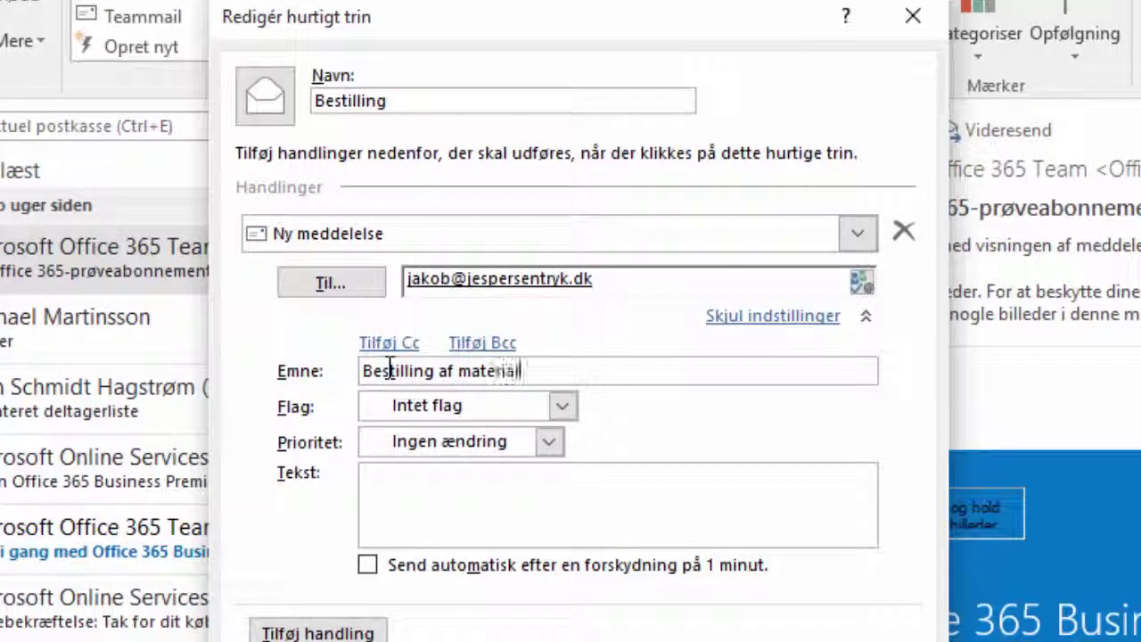
text(ler)
click(393, 495)
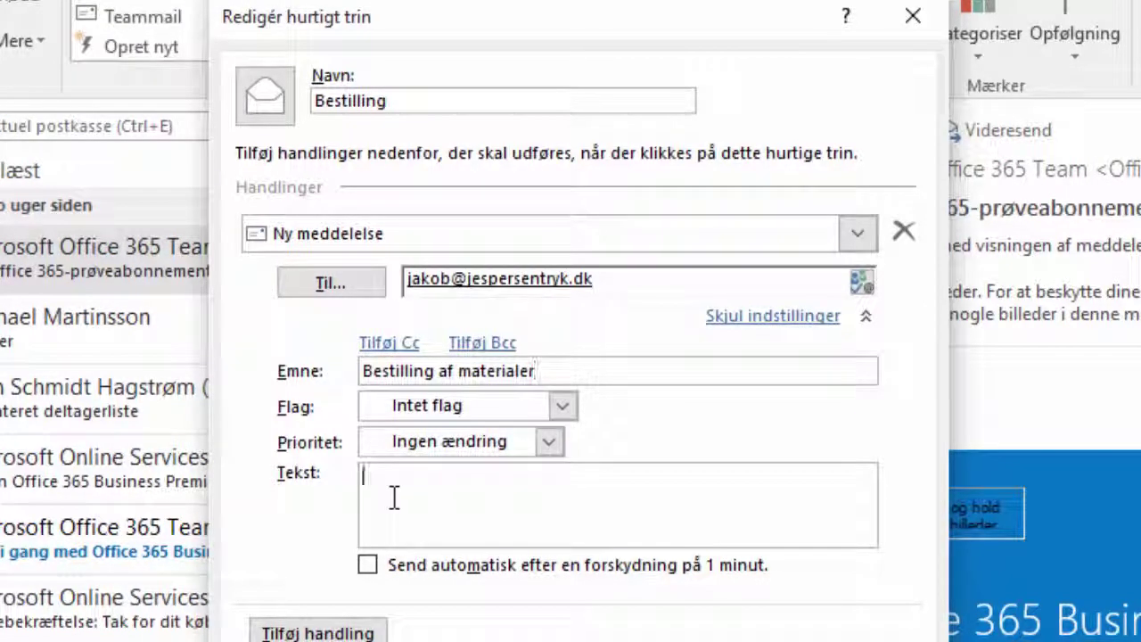
text(Hi)
key(BackSpace)
key(BackSpace)
text(e)
text(j Jakob)
key(Return)
key(Return)
key(ctrl+v)
Review the pasted order text and save the Bestilling quick step.
drag(401, 509, 419, 467)
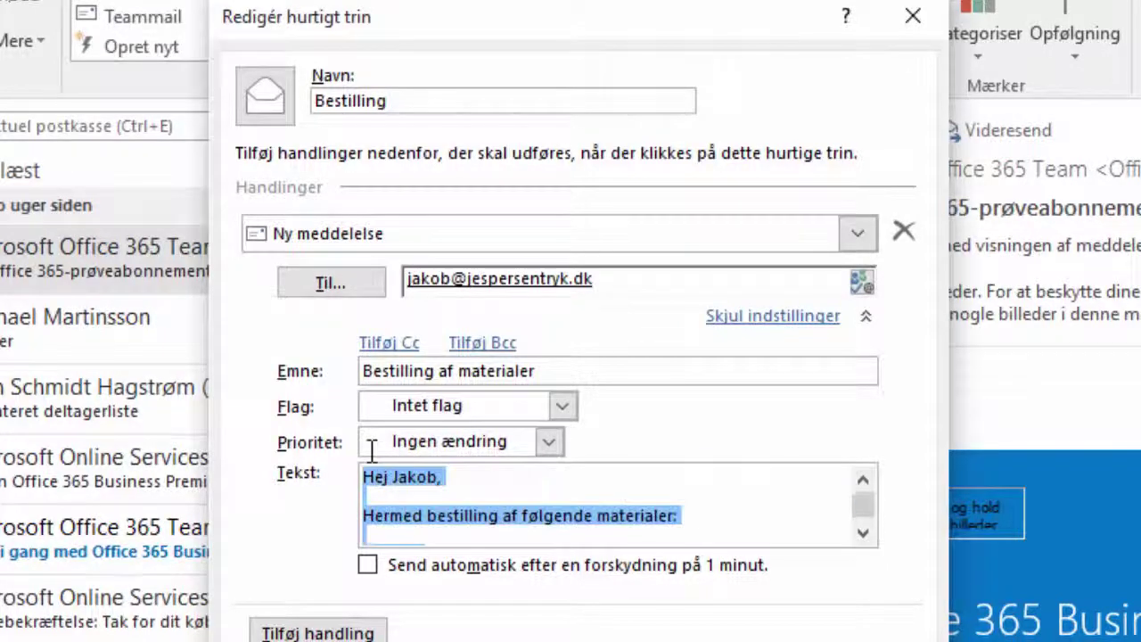
click(435, 475)
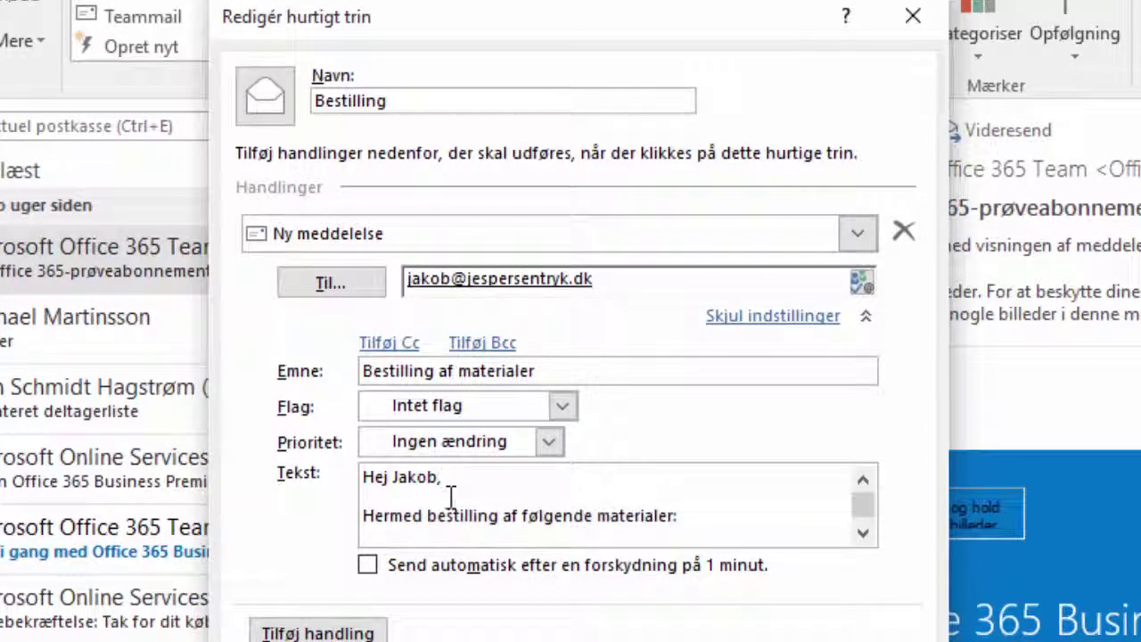
scroll(455, 517, down, 1)
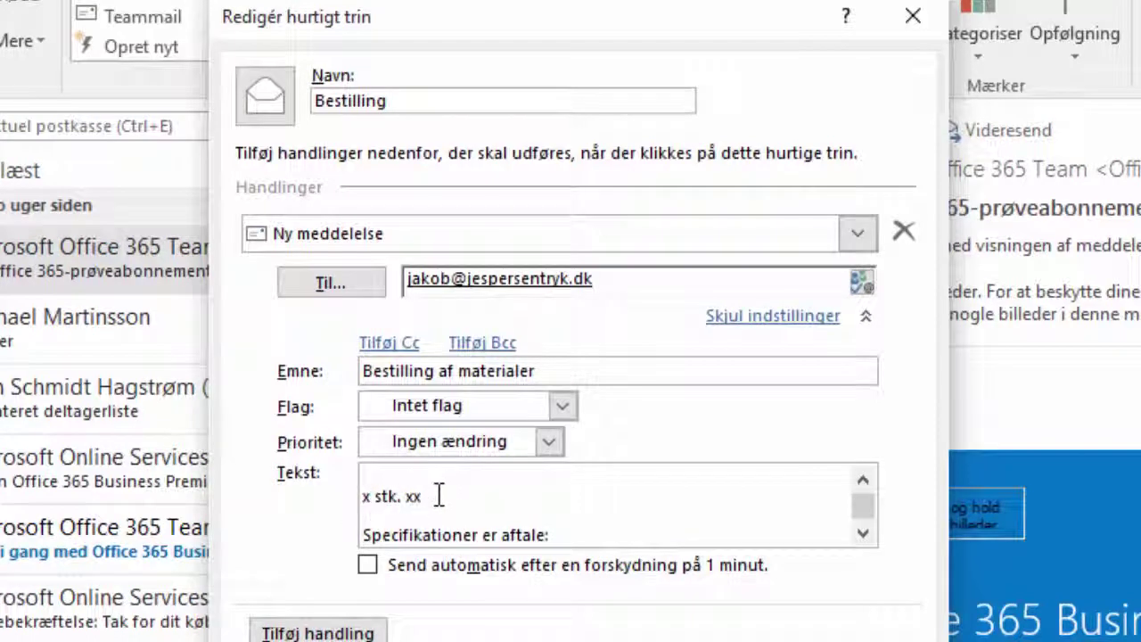
scroll(439, 498, down, 2)
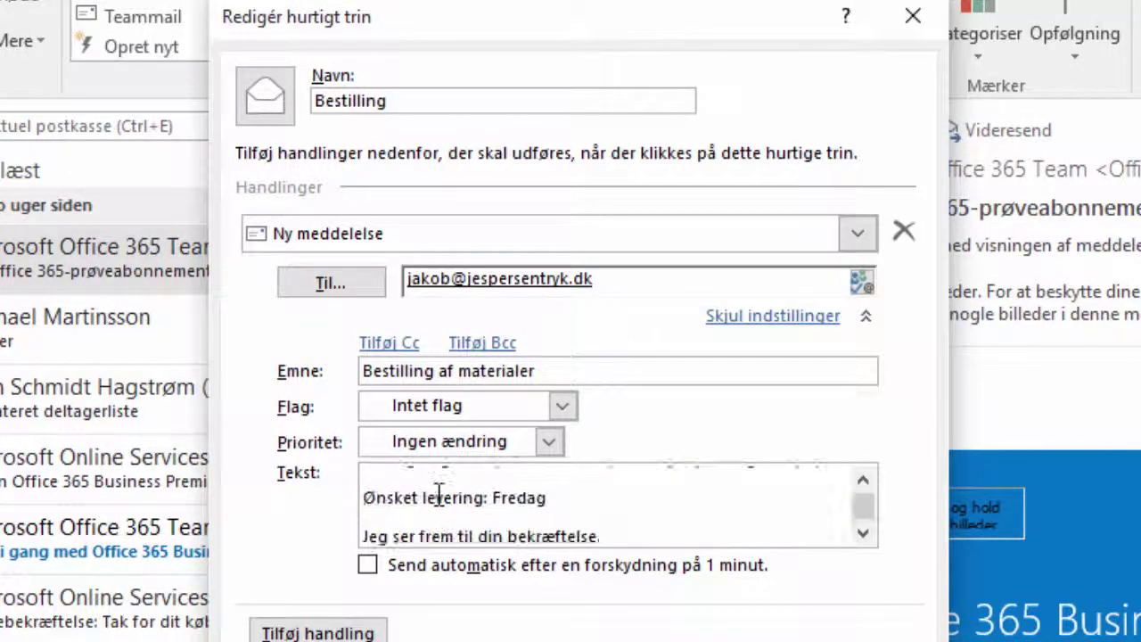
scroll(437, 503, up, 2)
scroll(428, 513, down, 1)
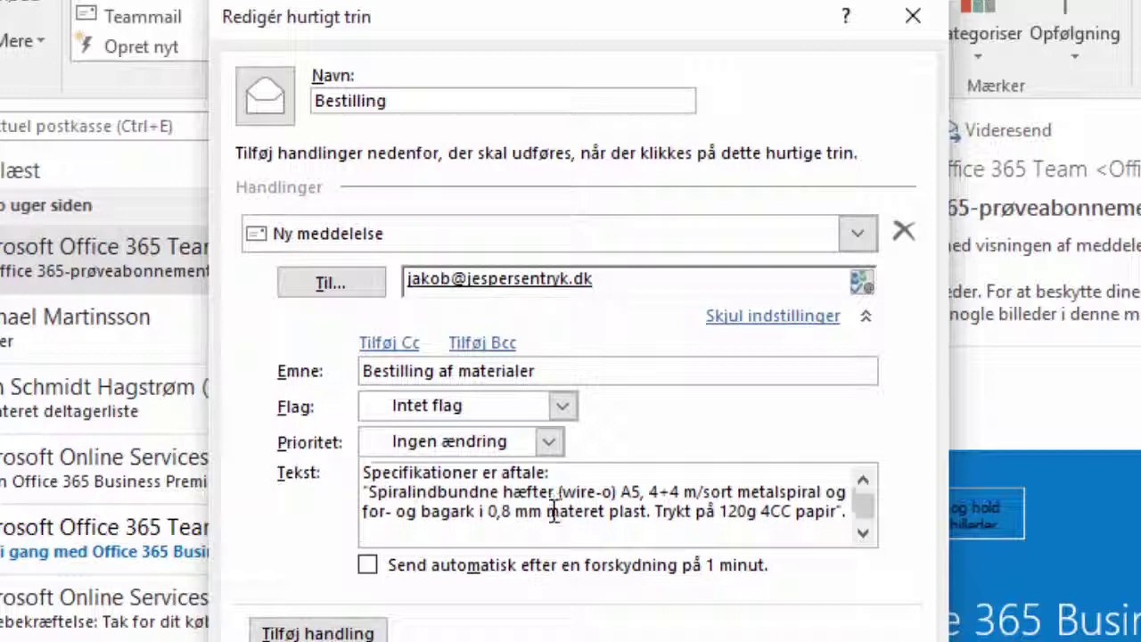
scroll(553, 508, down, 3)
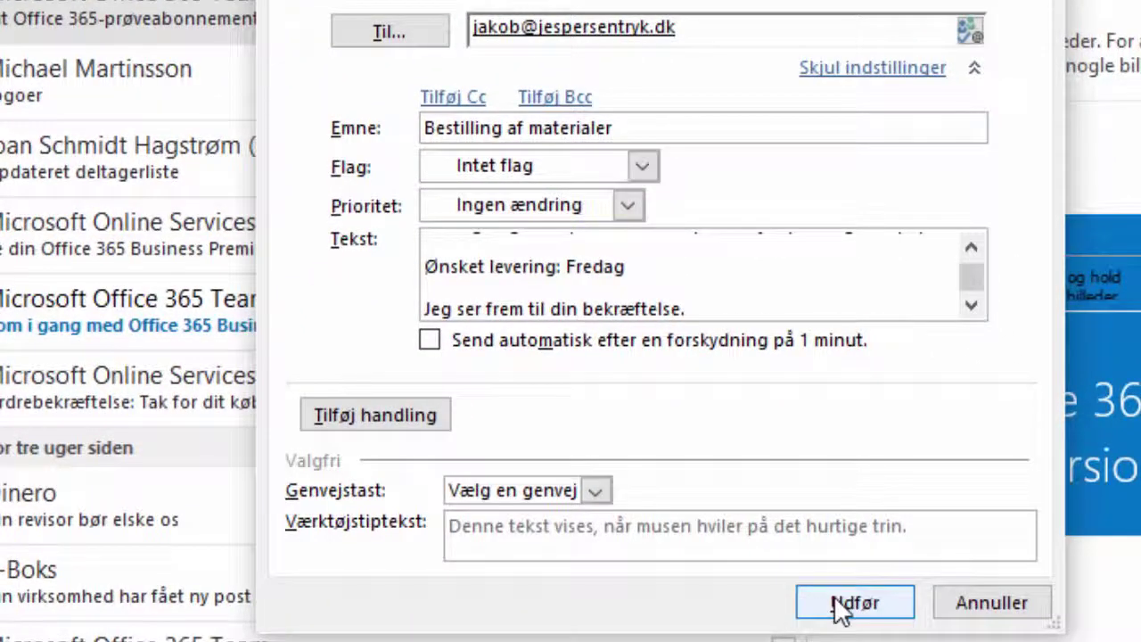
click(842, 604)
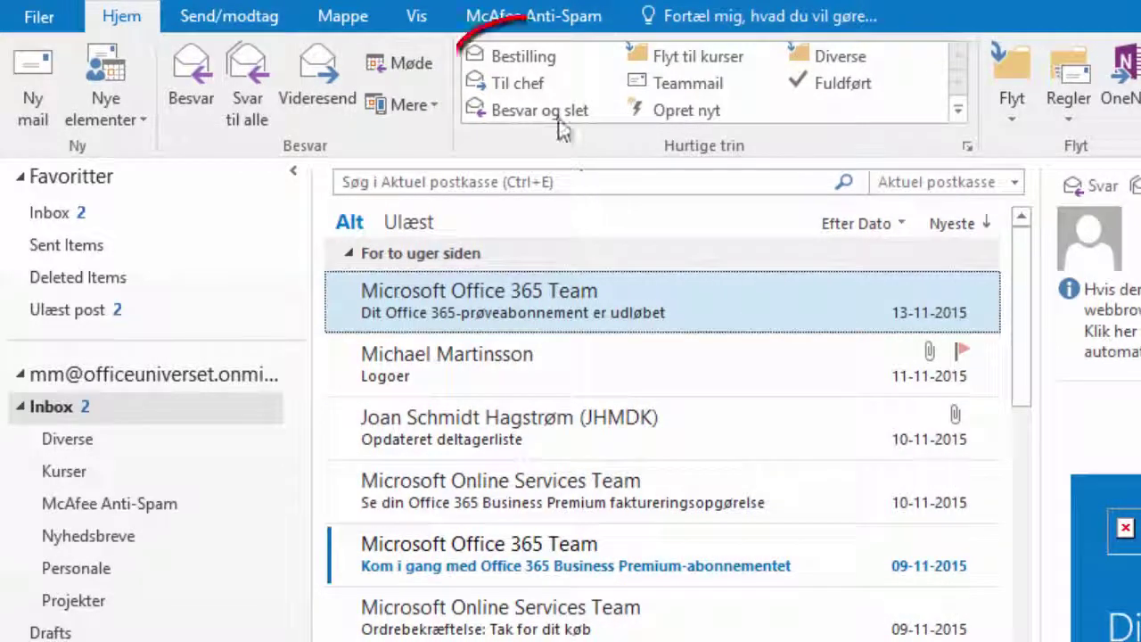
Run Bestilling, fill in '10 stk. Excel Grundlæggende', then close the draft without saving.
click(532, 66)
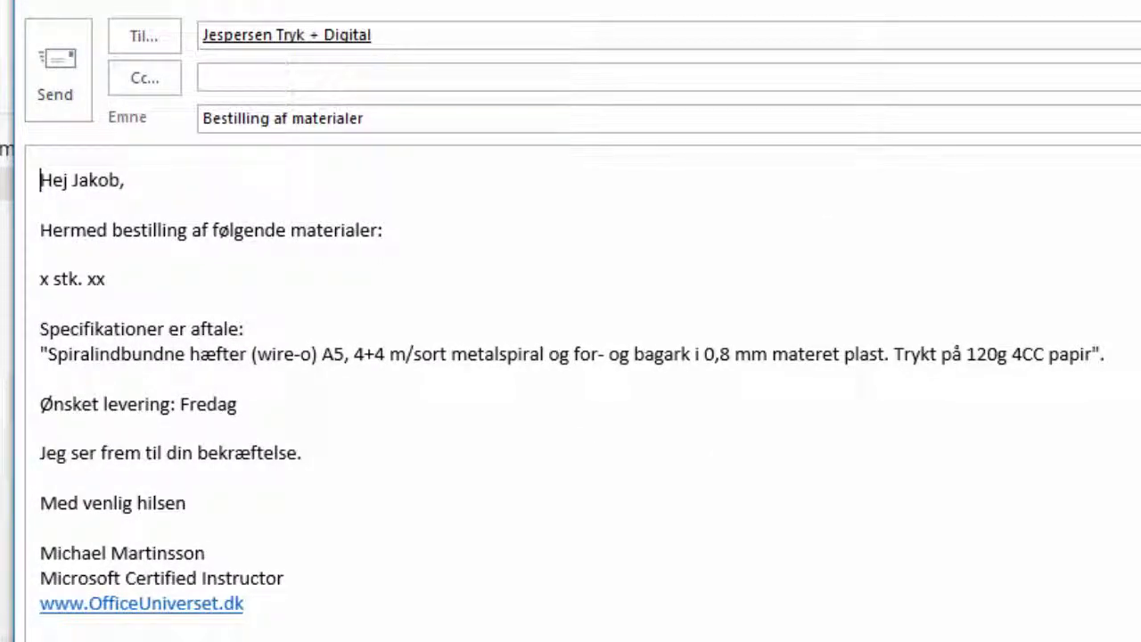
double_click(49, 279)
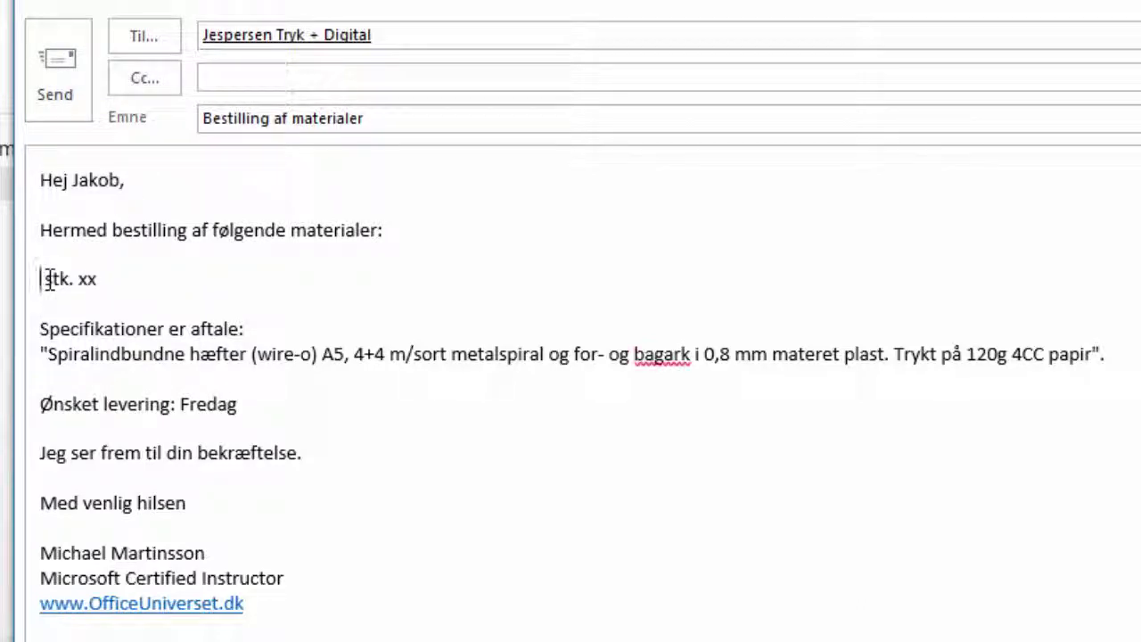
text(10)
click(148, 282)
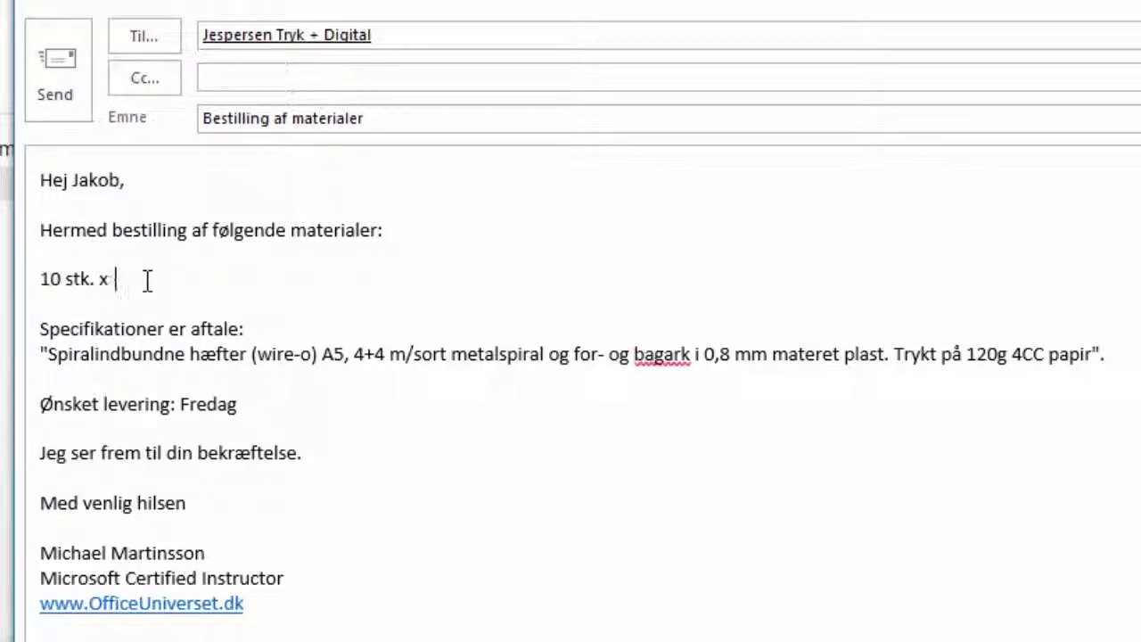
key(BackSpace)
text(Excel Grund)
text(læggende)
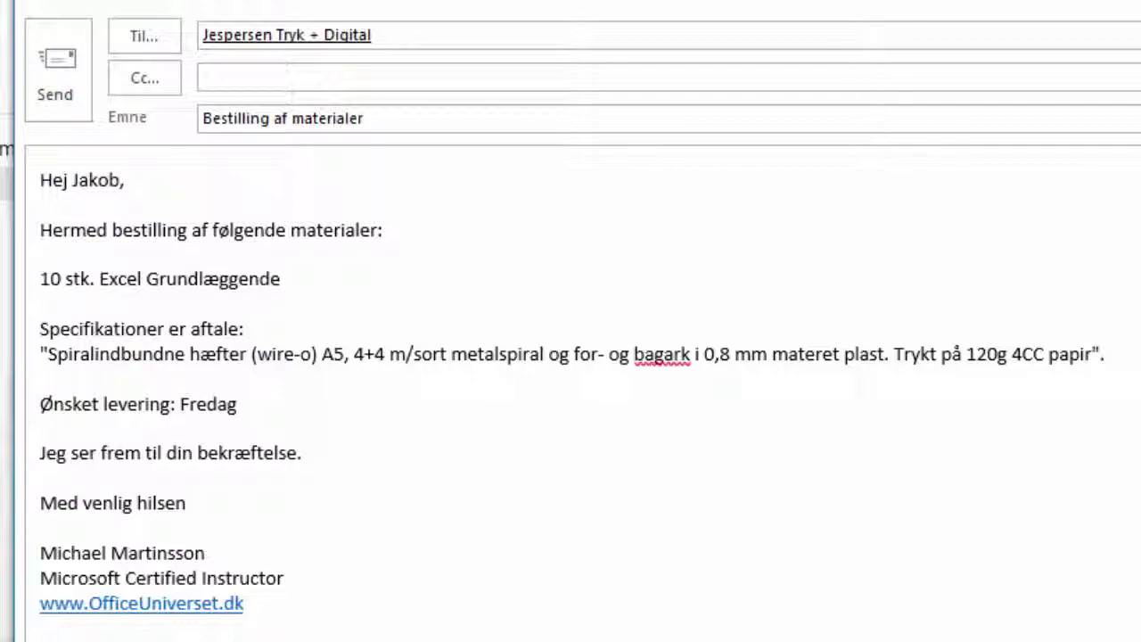
key(Escape)
click(728, 315)
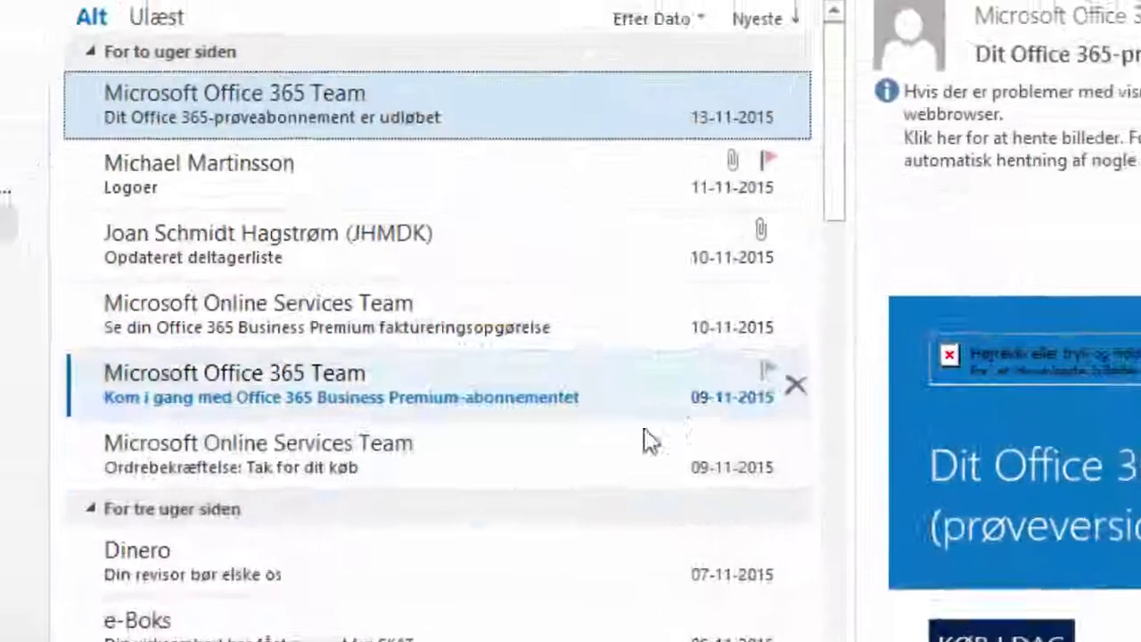